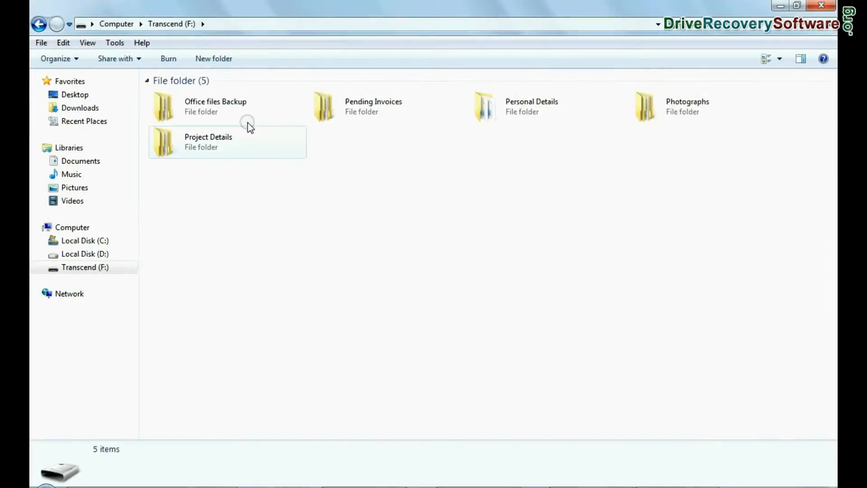
Select all five folders on Transcend (F:) and delete them
key("ctrl+a")
left_click(295, 273)
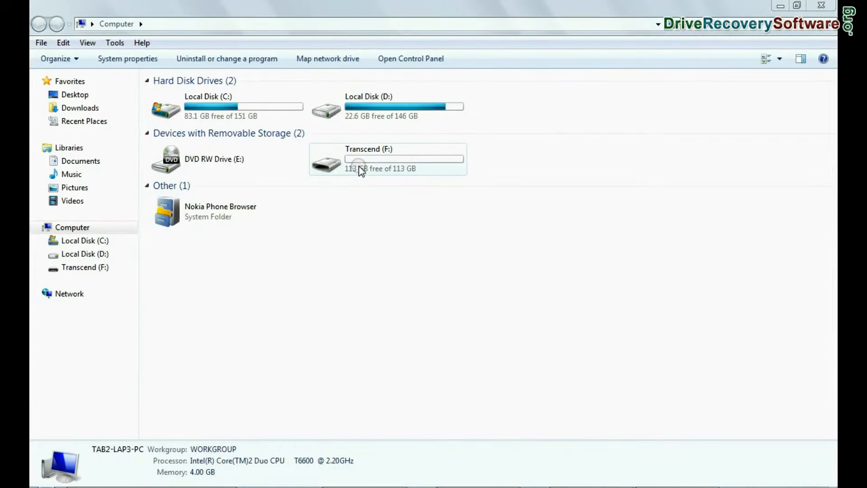
Delete all five folders from the Transcend (F:) drive
double_click(359, 165)
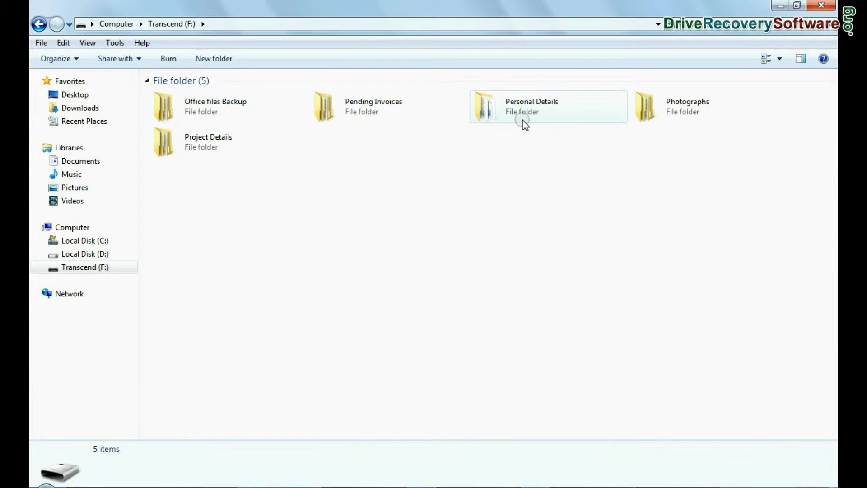
key("ctrl+a")
right_click(274, 137)
left_click(306, 275)
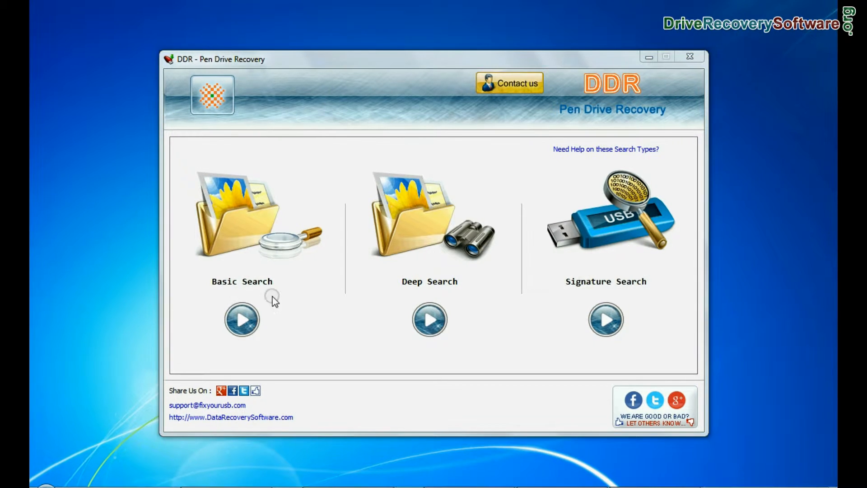
Explore Basic and Deep Search modes, viewing the removable disk's properties
left_click(242, 318)
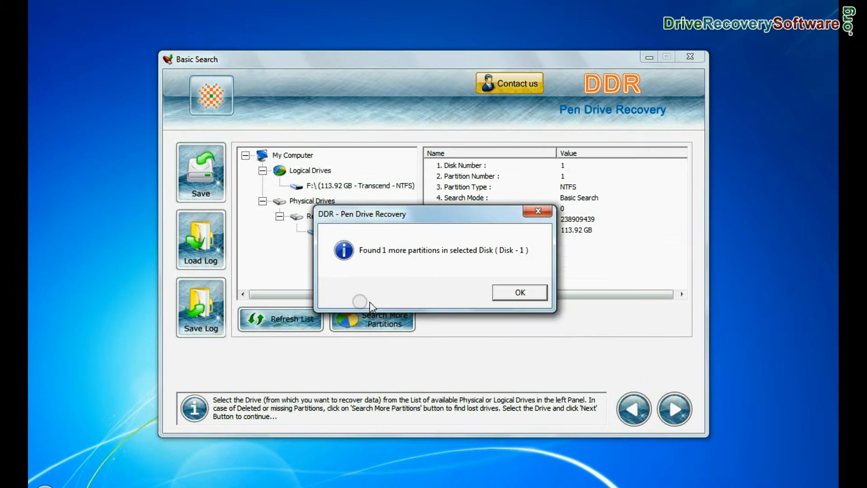
left_click(499, 294)
left_click(348, 216)
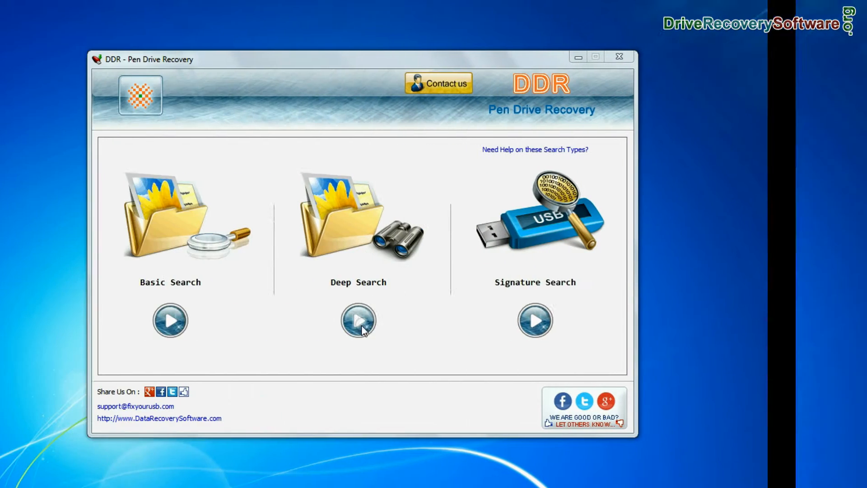
left_click(361, 325)
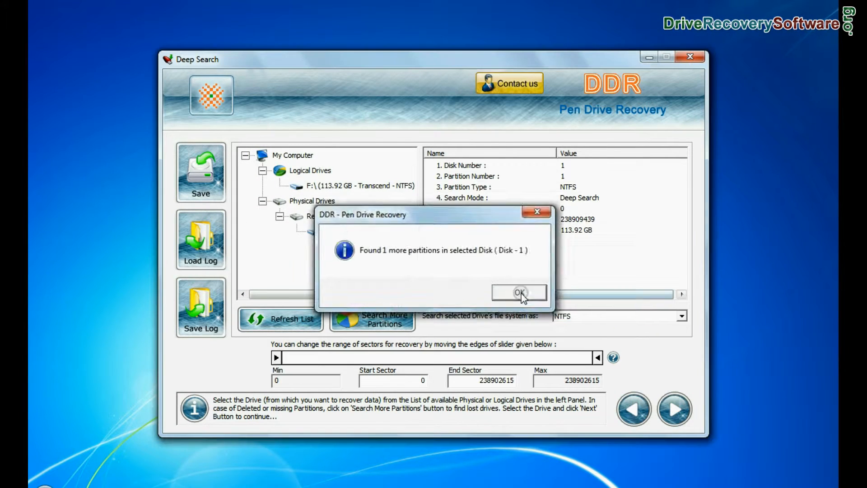
left_click(519, 293)
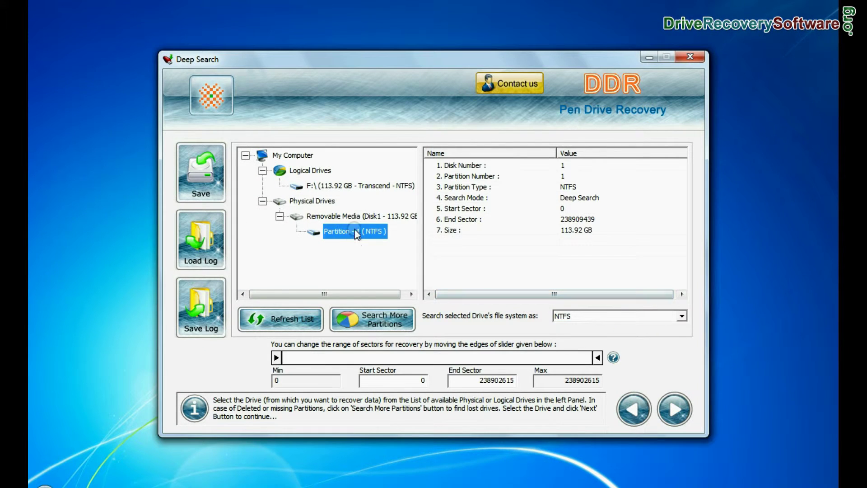
left_click(675, 410)
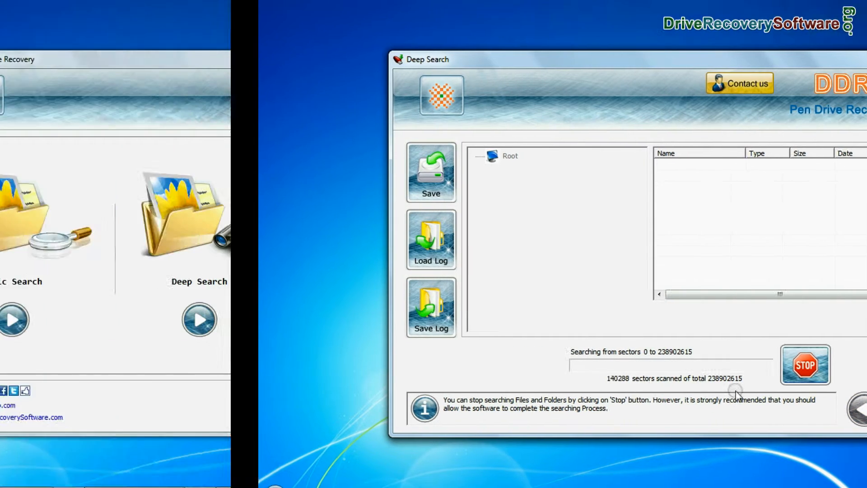
Review Signature Search file types, excluding AIFF, then return to Basic Search
left_click(606, 317)
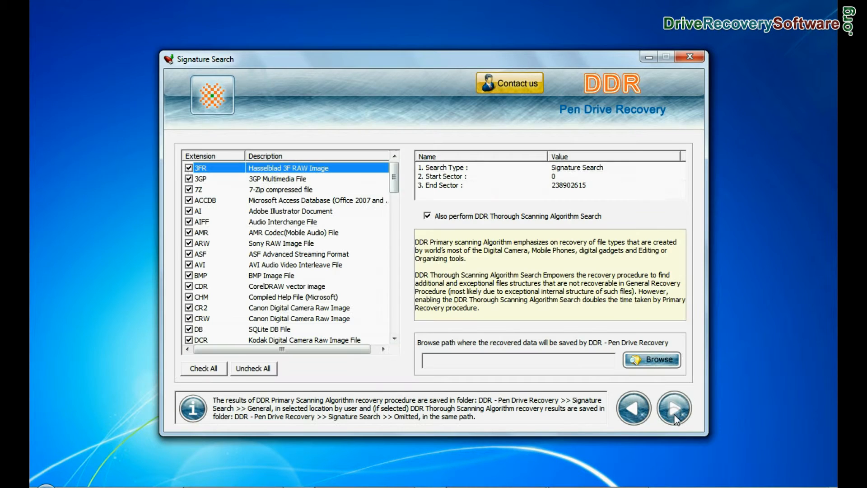
left_click(189, 221)
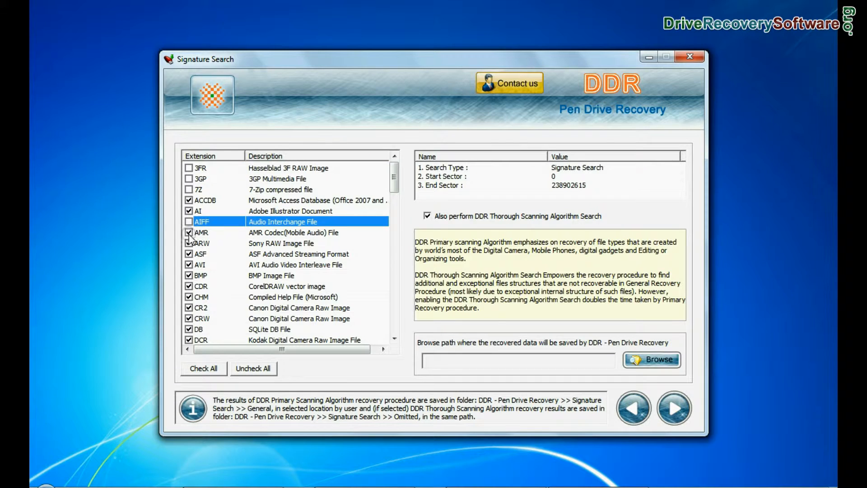
left_click(678, 407)
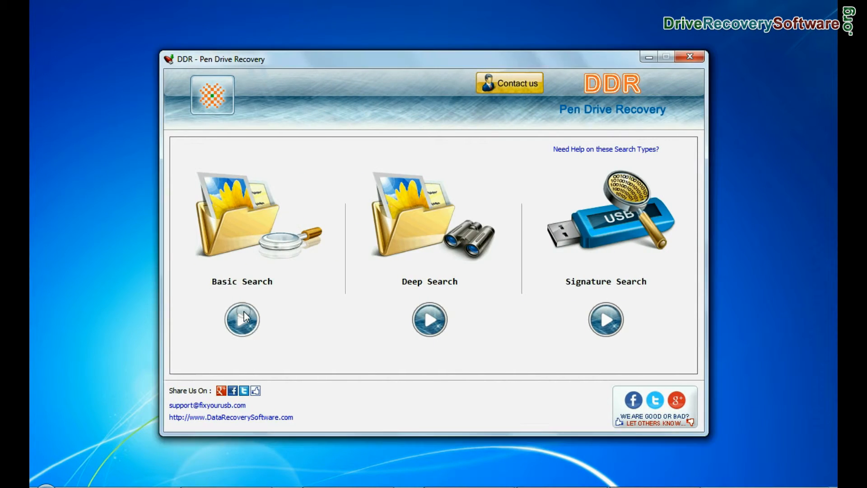
left_click(502, 293)
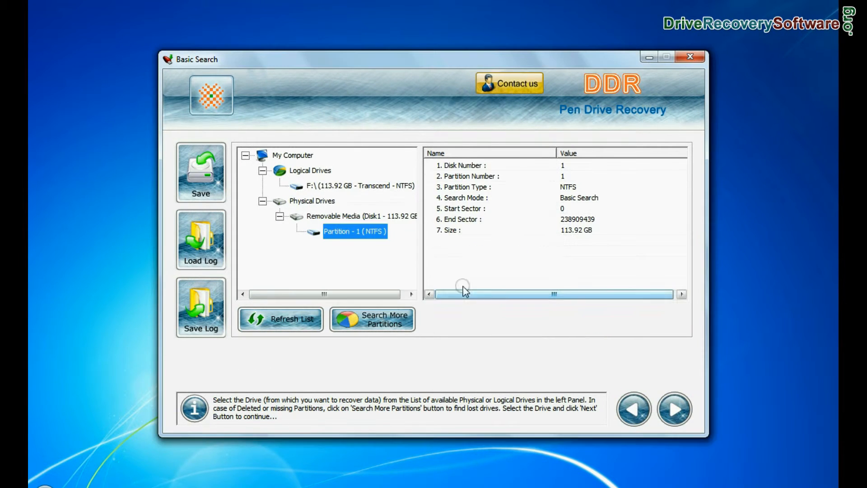
left_click_drag(587, 296, 561, 296)
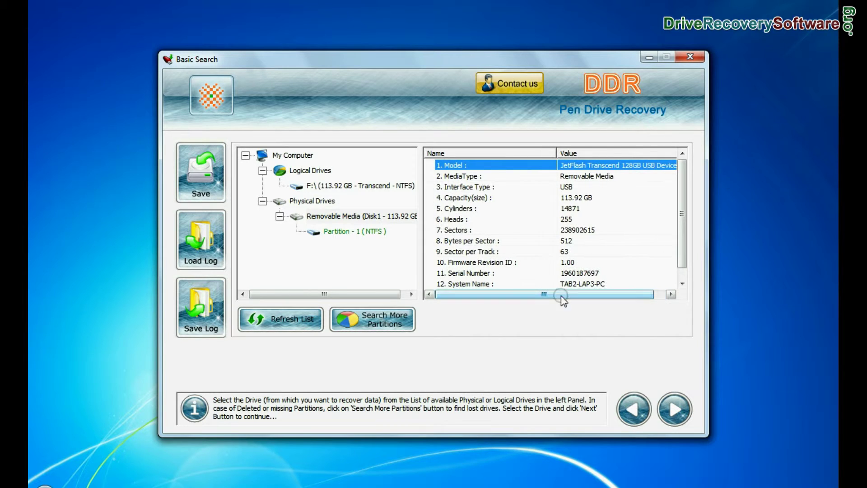
Scan Partition - 1 (NTFS) for deleted files with Basic Search
left_click(366, 234)
left_click(681, 408)
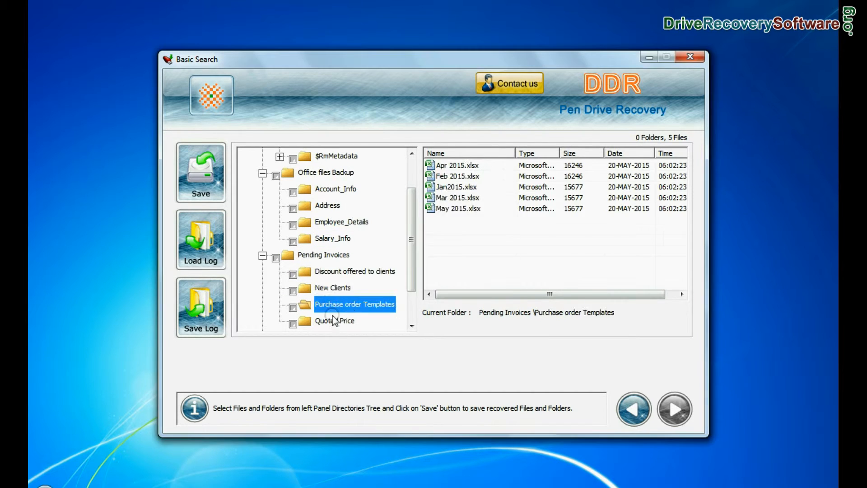
Mark all recovered files and save them to D:\Recovered Data
left_click(259, 159)
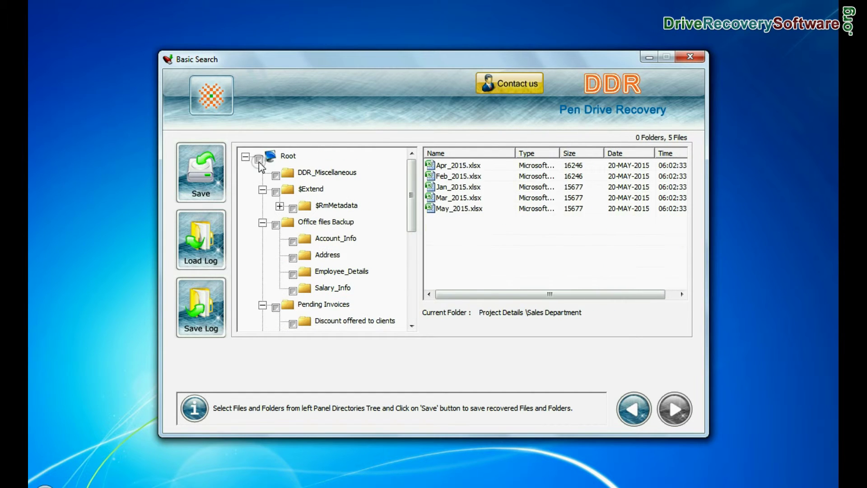
left_click(213, 190)
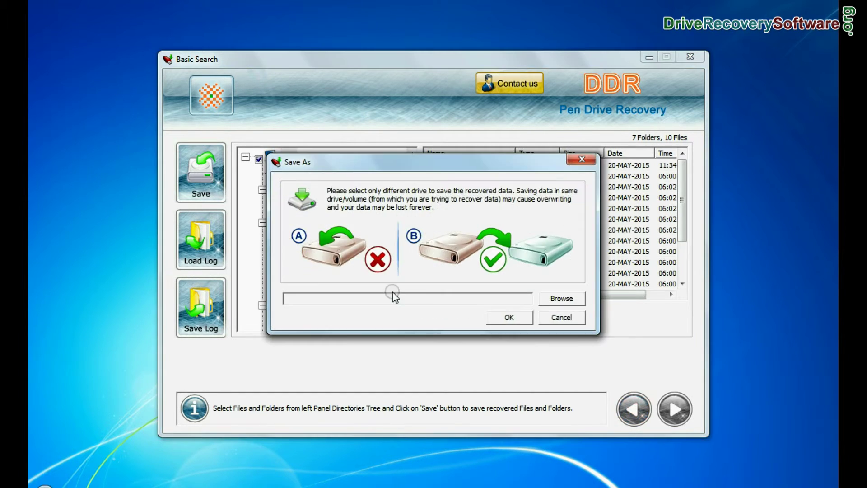
left_click(562, 299)
left_click(577, 360)
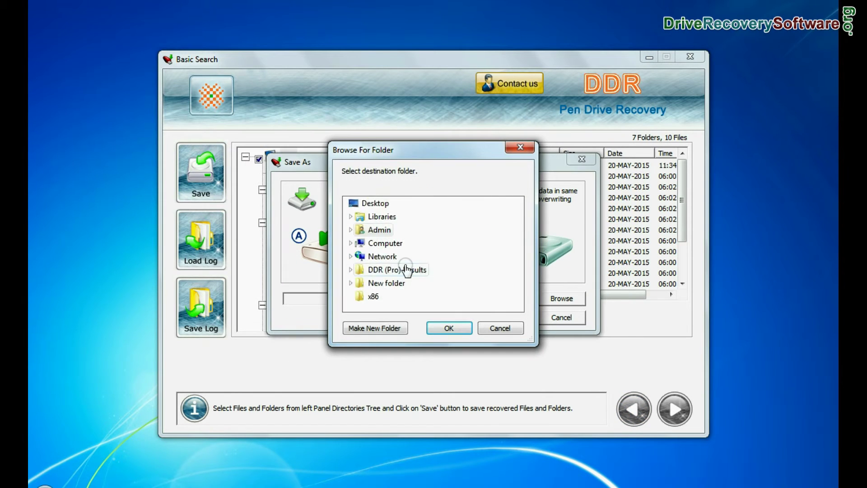
left_click(449, 329)
left_click(506, 315)
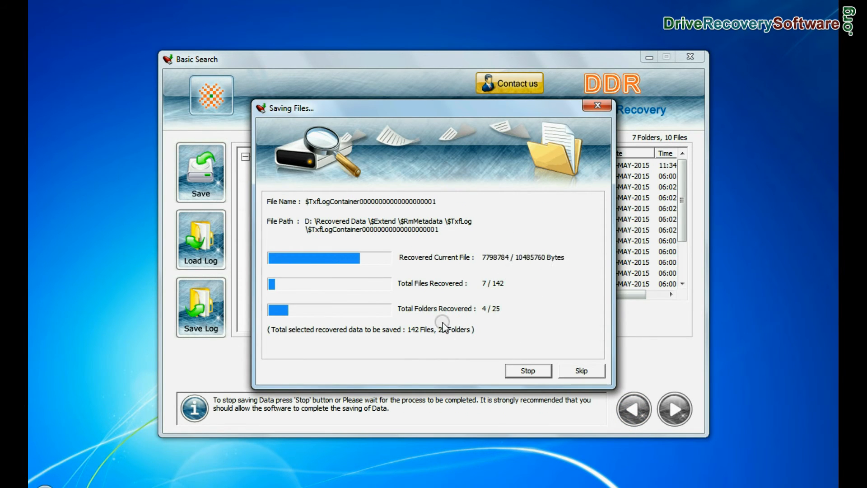